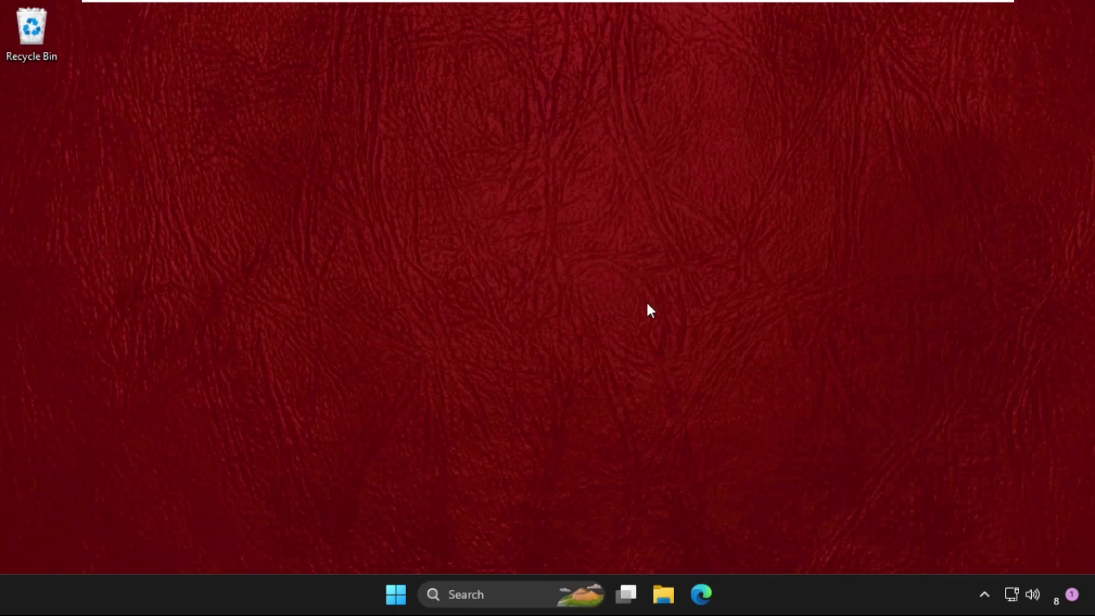
Search Windows for 'cmd' and run Command Prompt as administrator
click(485, 594)
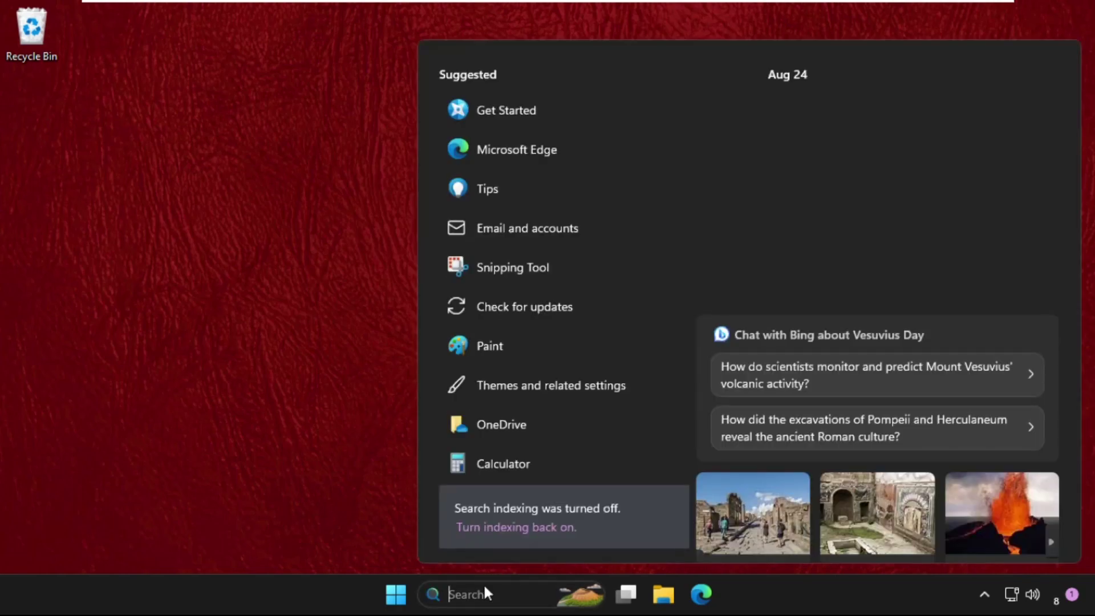
text(cmd)
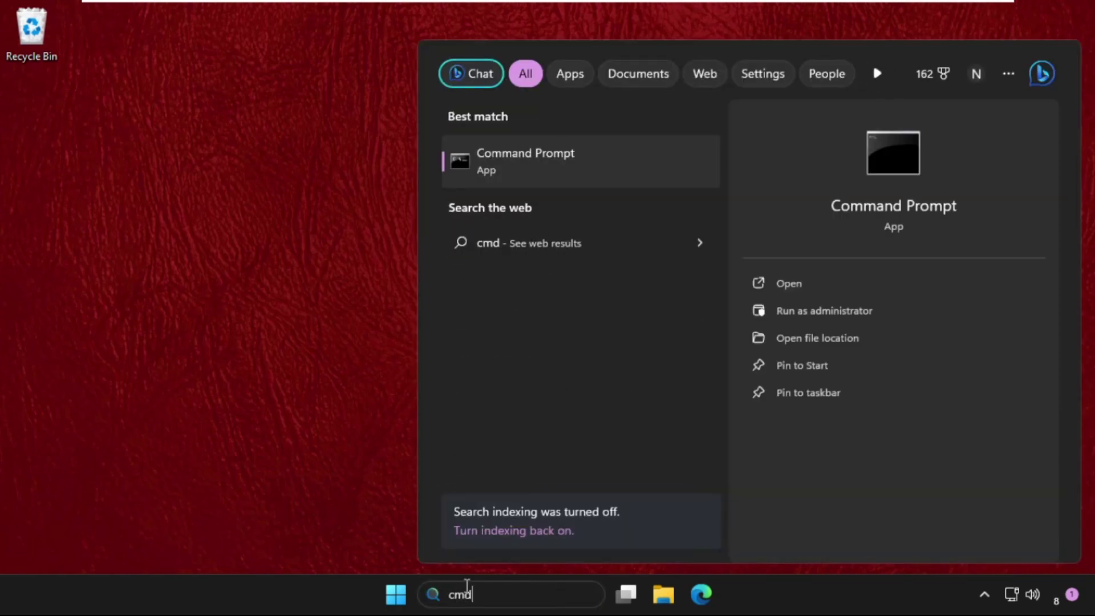
right_click(535, 149)
click(572, 168)
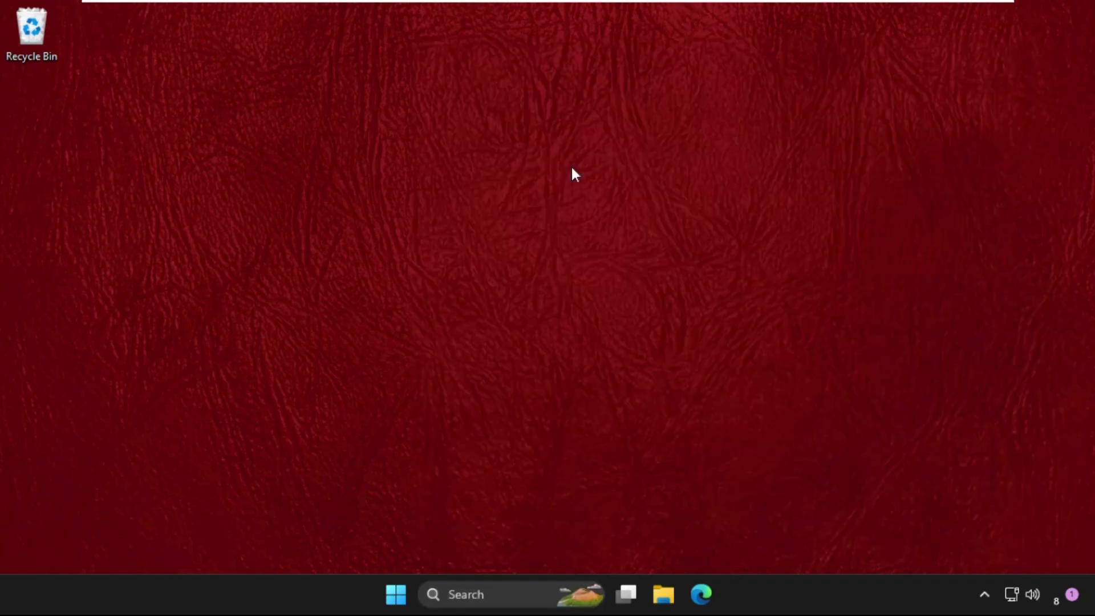
Approve the admin prompt, then shrink the Command Prompt window and move it higher
click(471, 425)
drag(136, 139, 250, 248)
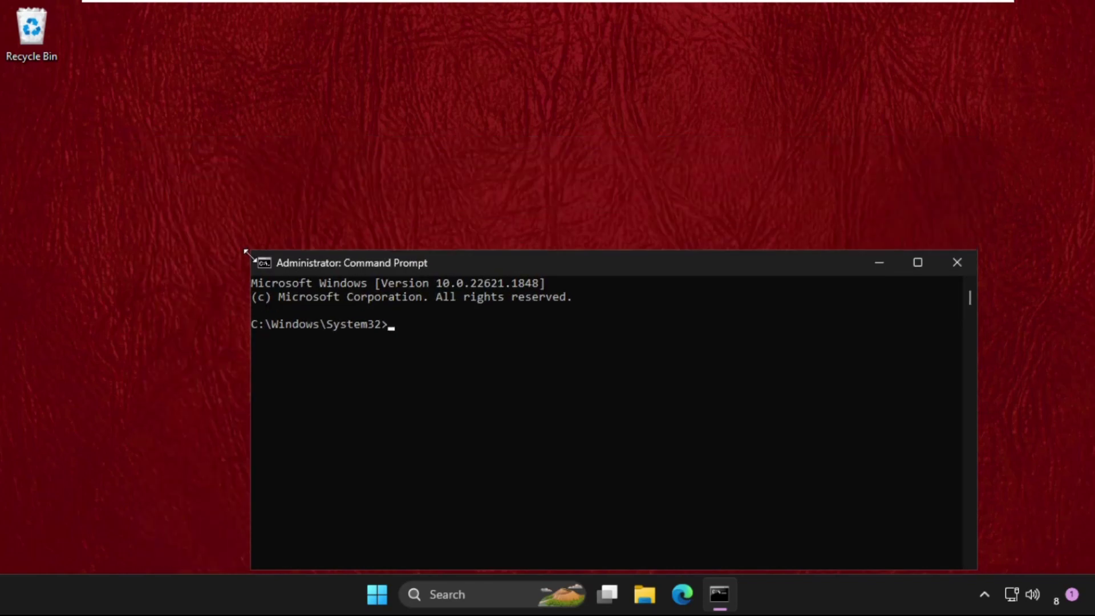
drag(404, 260, 401, 97)
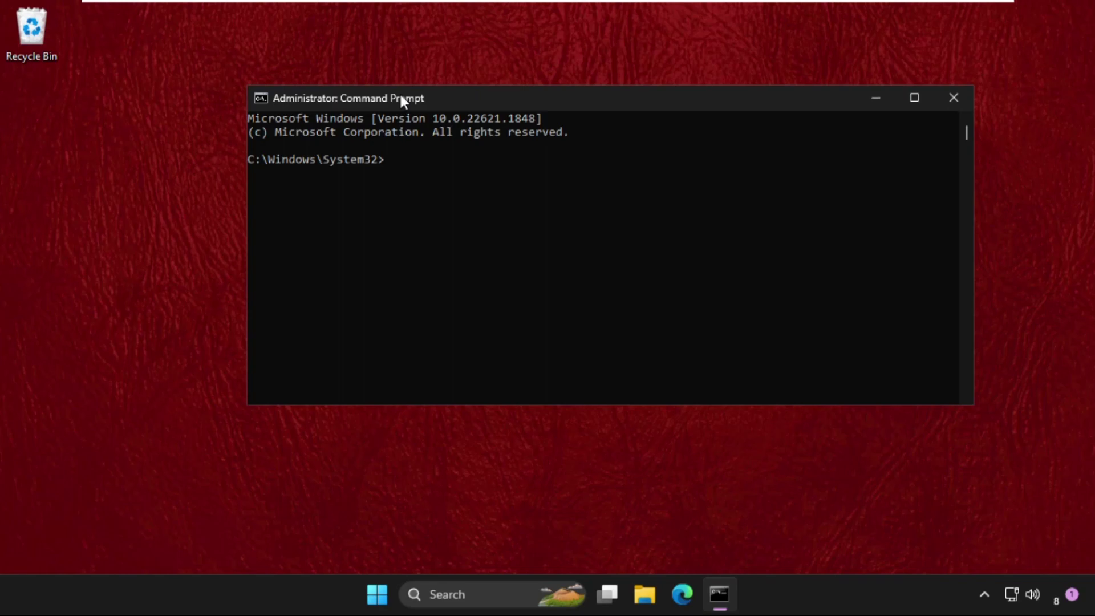
Run gpupdate, prompt and a read-only chkdsk in the console
text(gpupdate)
key(Return)
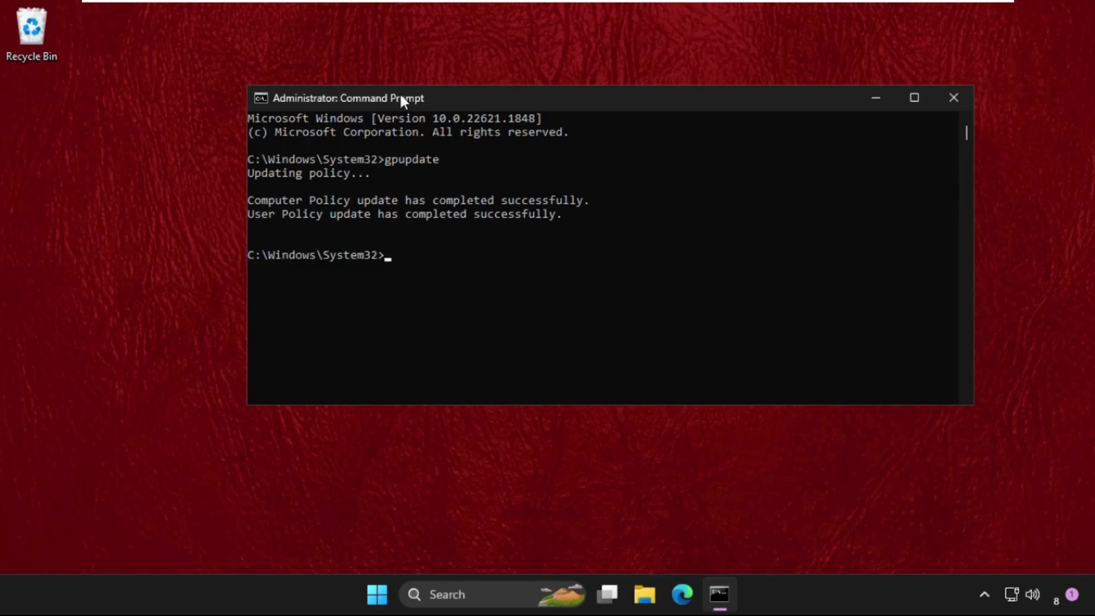
text(prompt)
key(Return)
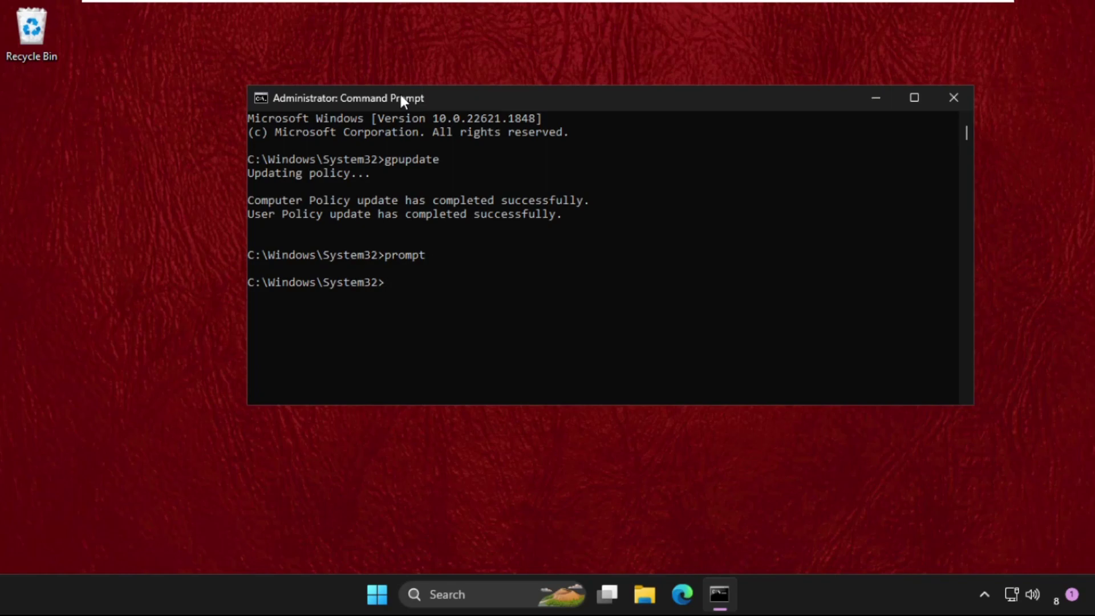
text(chkdsk)
key(Return)
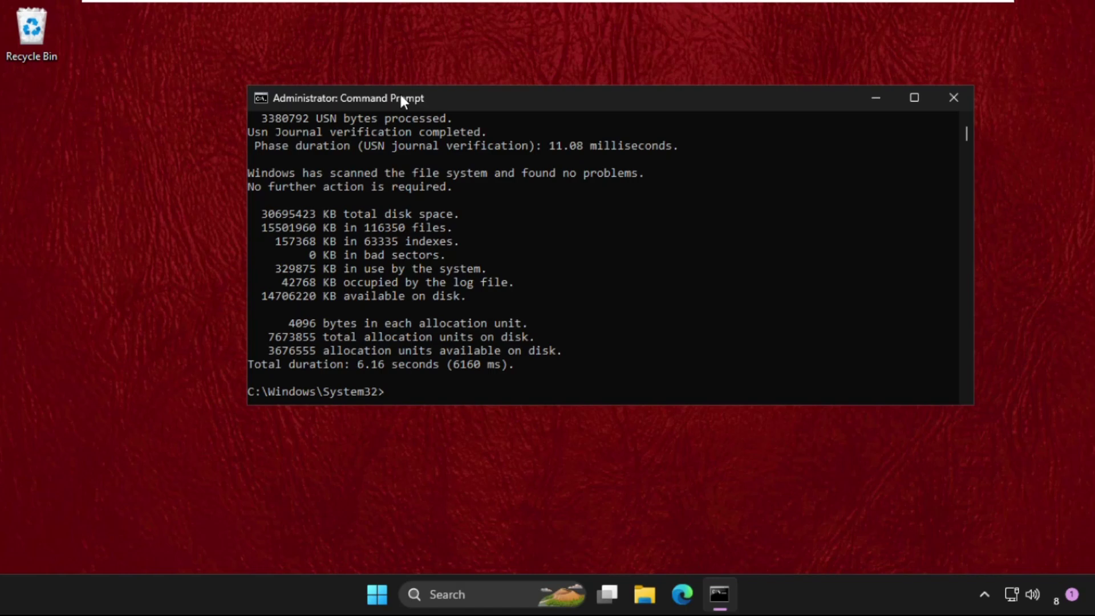
Run sfc /scanfile on c:\windows\system32\ieframe.dll, then enter the matching sfc /verifyfile command
text(sfc /scanfile=c:\])
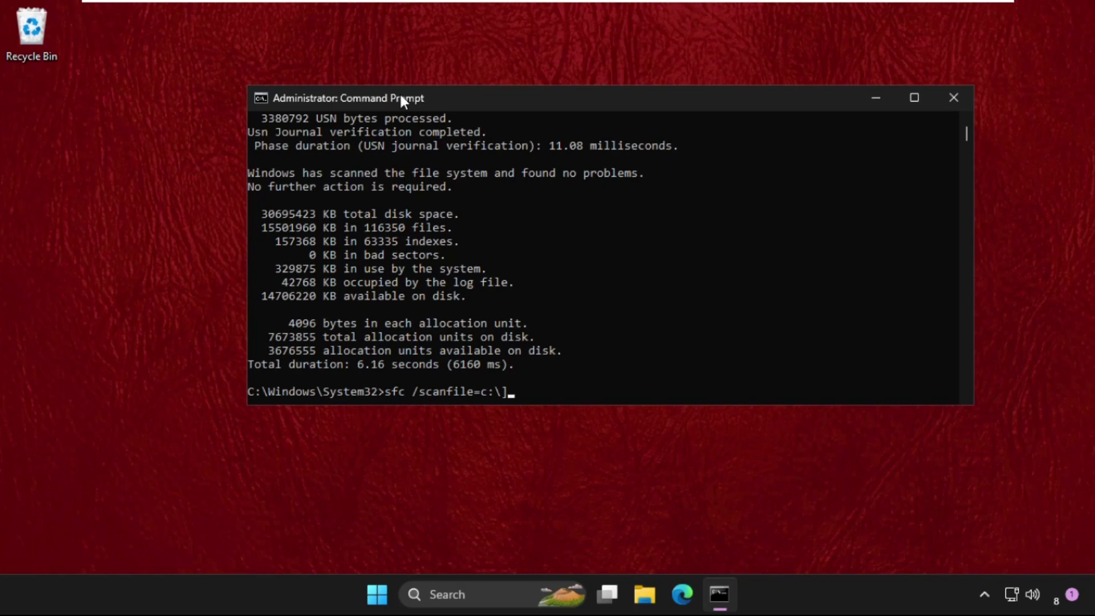
key(BackSpace)
text(windows\system)
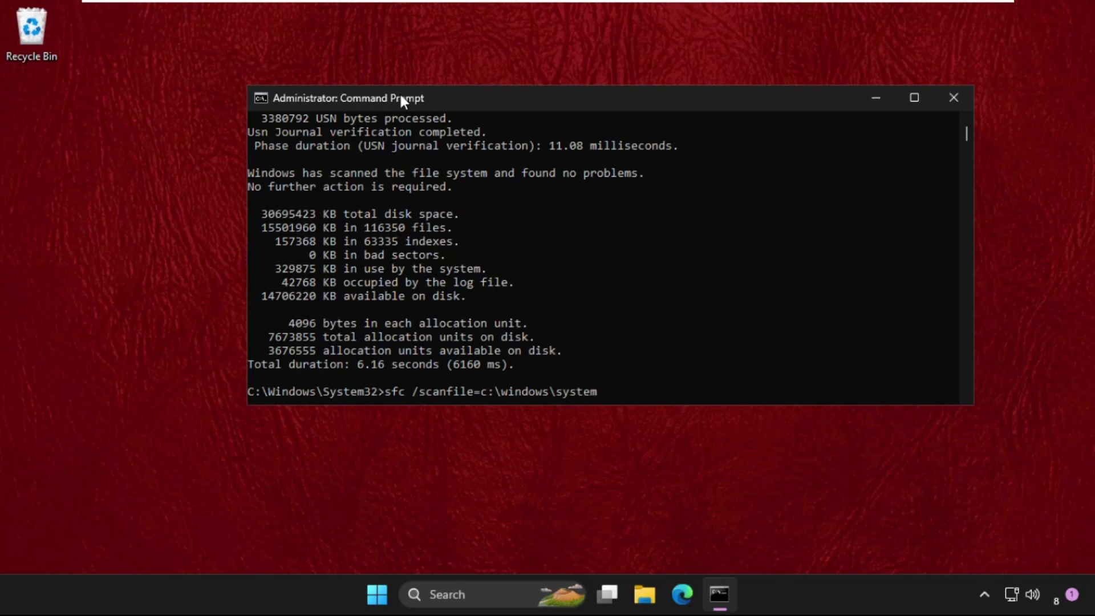
text(32\ie)
text(frame)
text(.)
text(sll)
key(BackSpace)
key(BackSpace)
key(BackSpace)
text(dll)
key(Return)
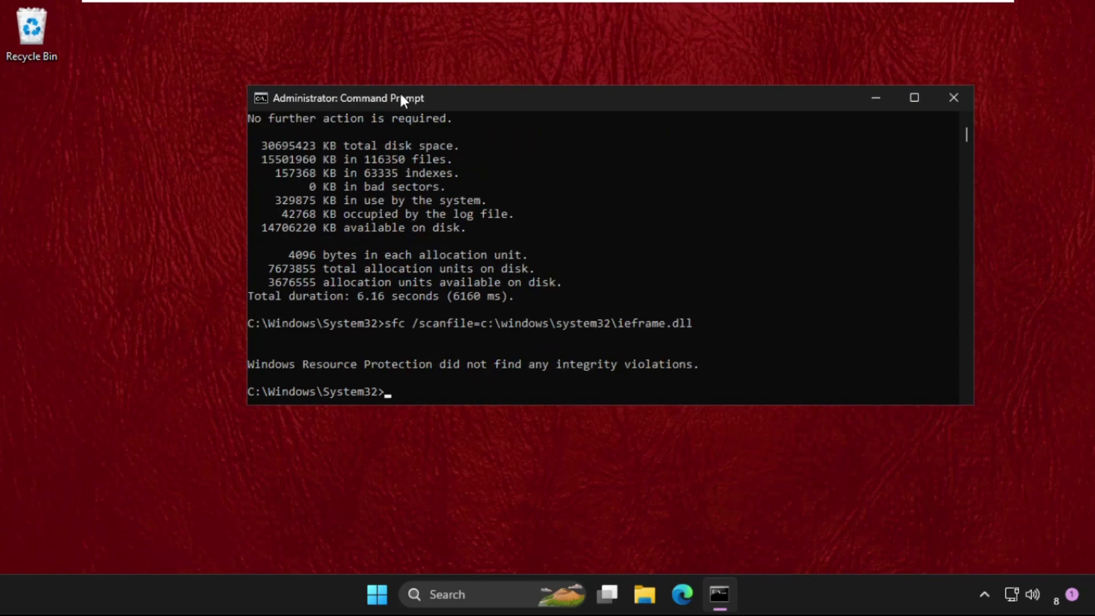
text(sfc /verifyfil)
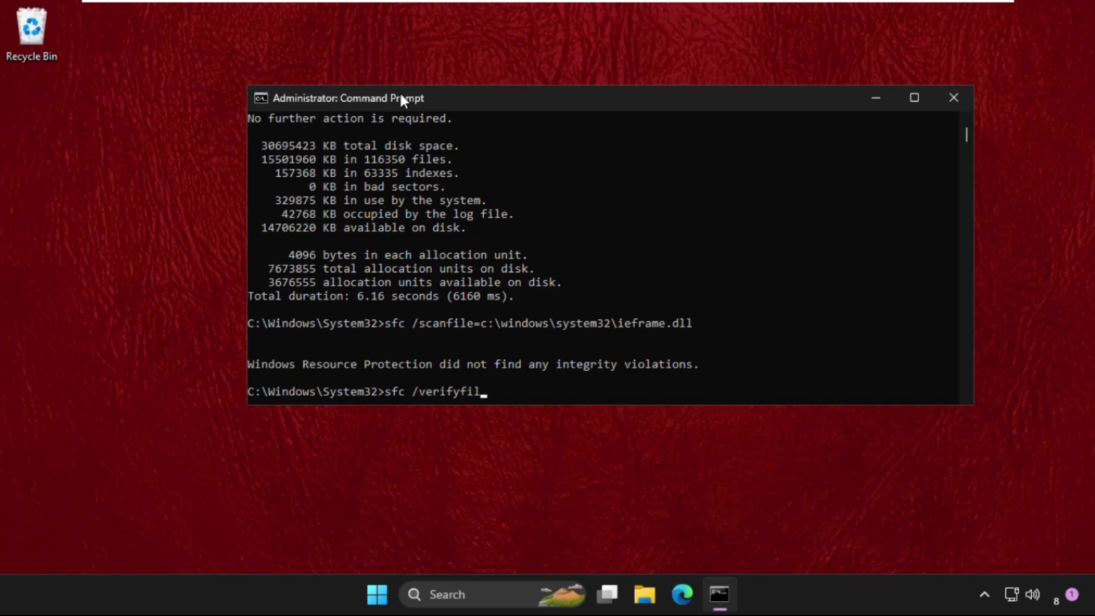
text(e)
text(=c)
text(:)
text(\)
text(windows)
text(\syst)
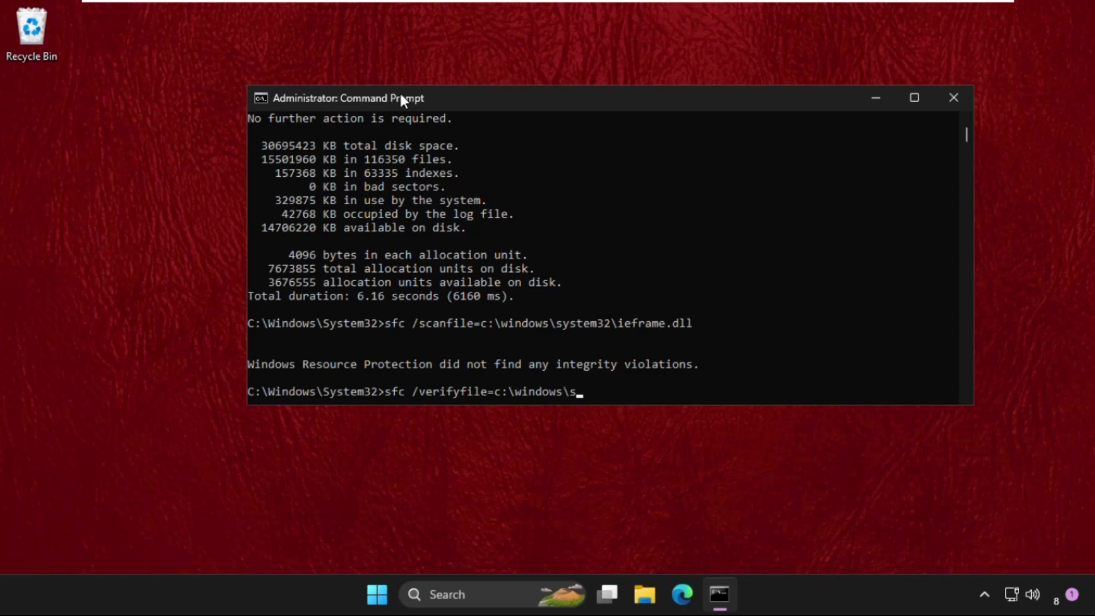
text(em32)
text(\iefram)
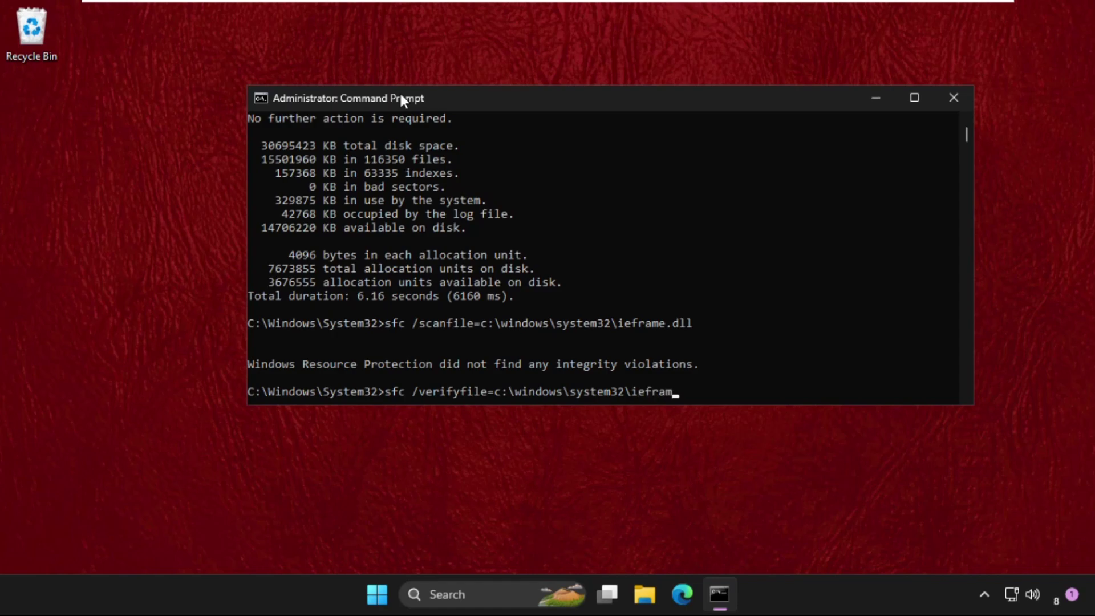
text(e.dll)
Run the ieframe.dll verify check, start sfc /scannow, and move the window down-left
key(Return)
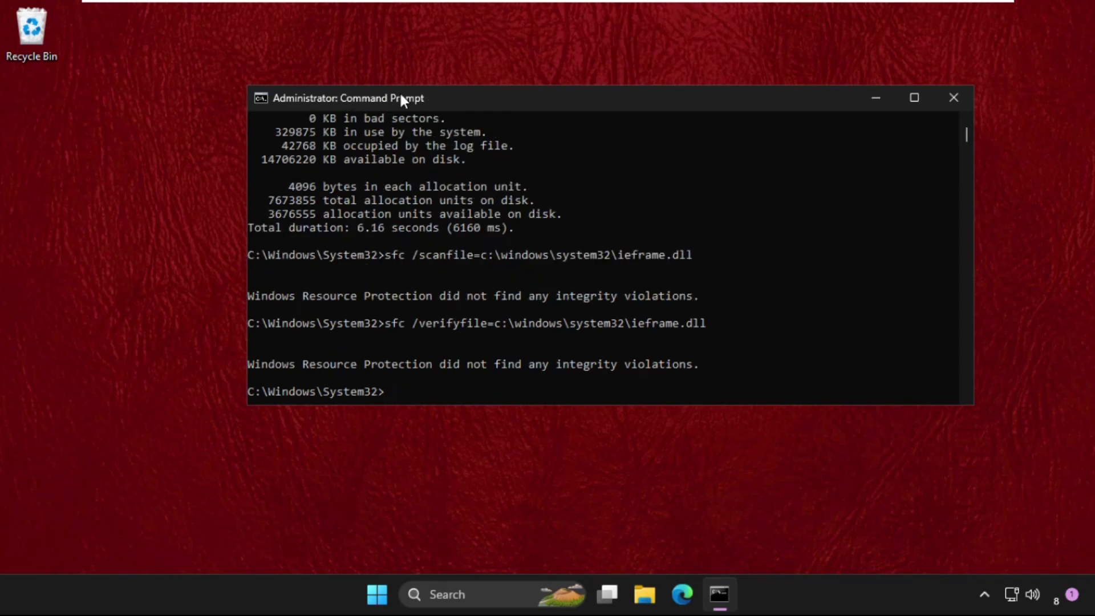
text(sfc /scannow)
key(Return)
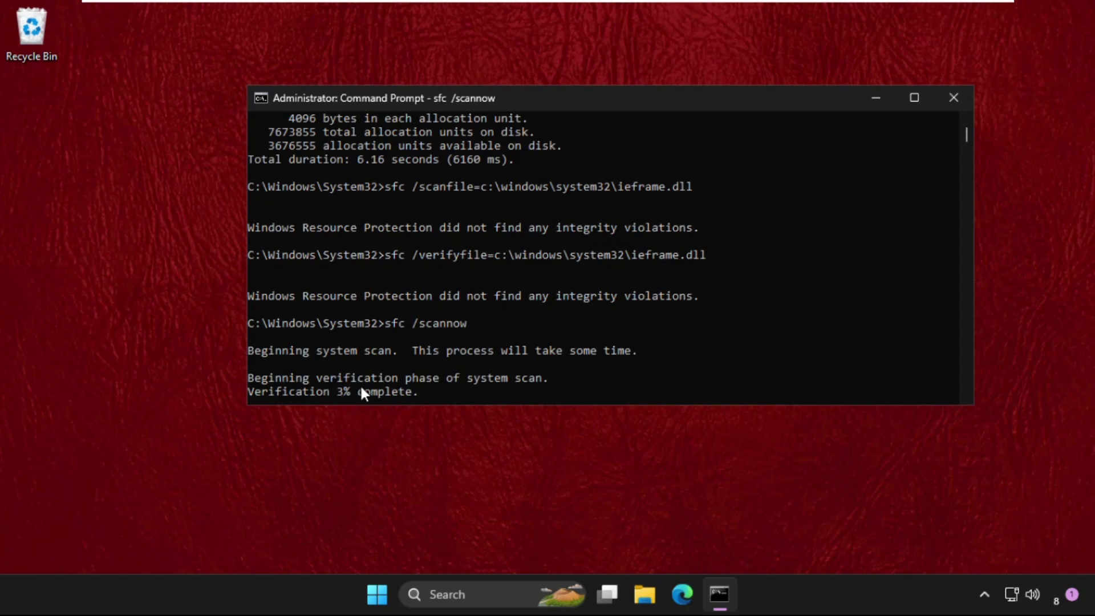
drag(569, 102, 519, 138)
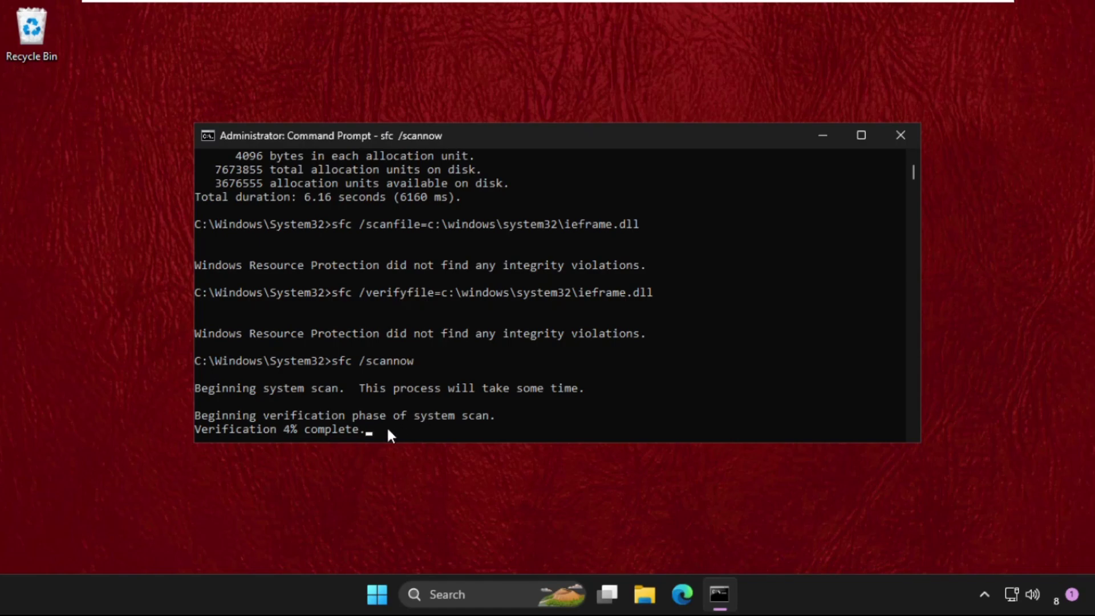
Open Device Manager, move it aside, and expand Display adapters
right_click(382, 593)
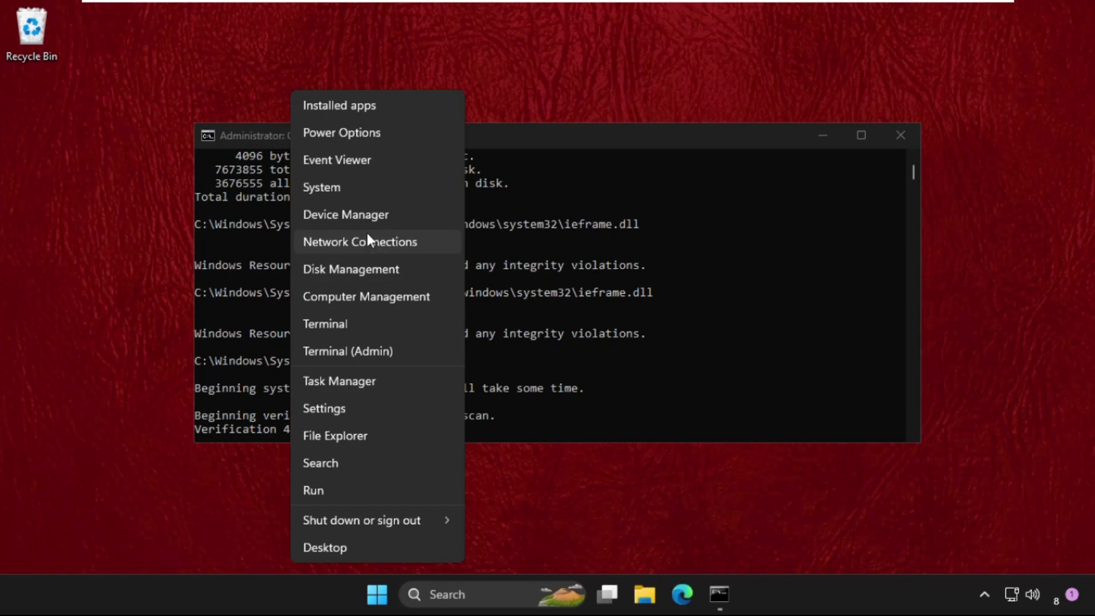
click(365, 216)
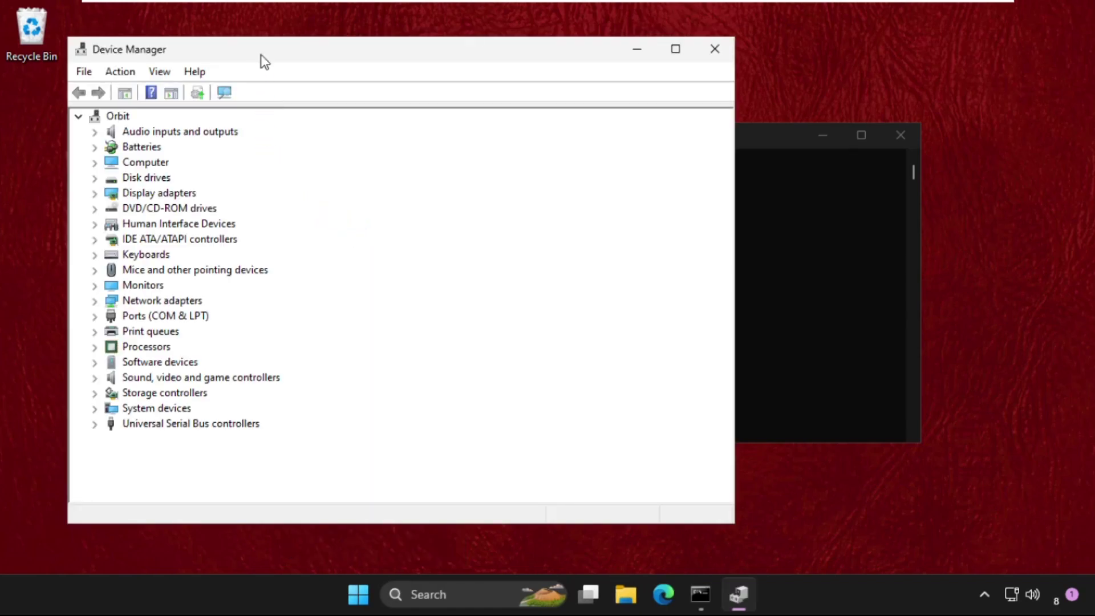
drag(263, 59, 461, 72)
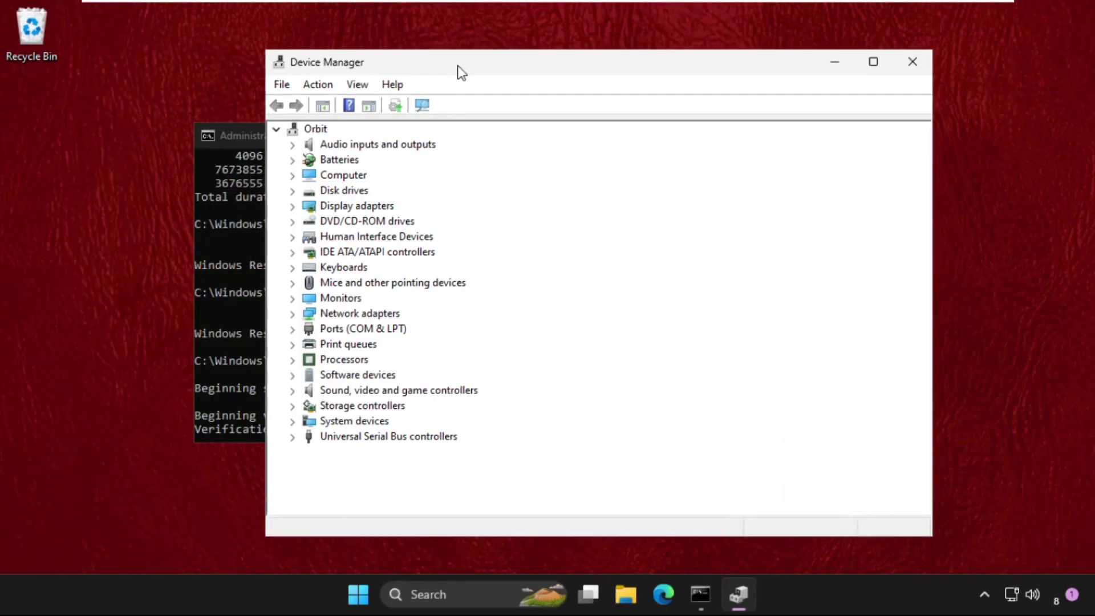
click(293, 209)
Search automatically for a newer Microsoft Basic Display Adapter driver, confirming the best one is installed
right_click(376, 220)
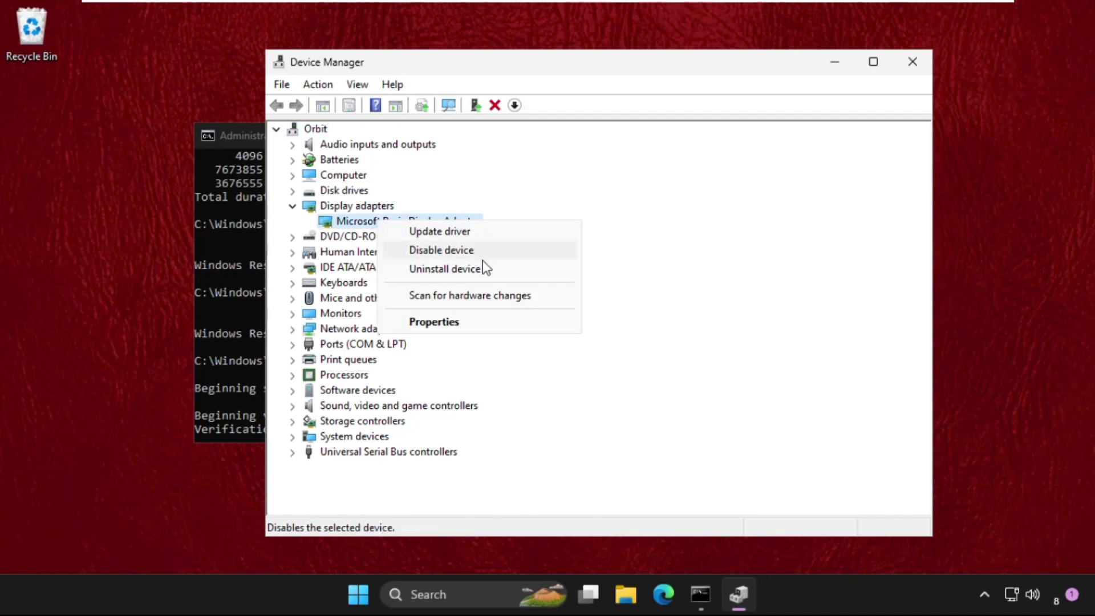
click(460, 323)
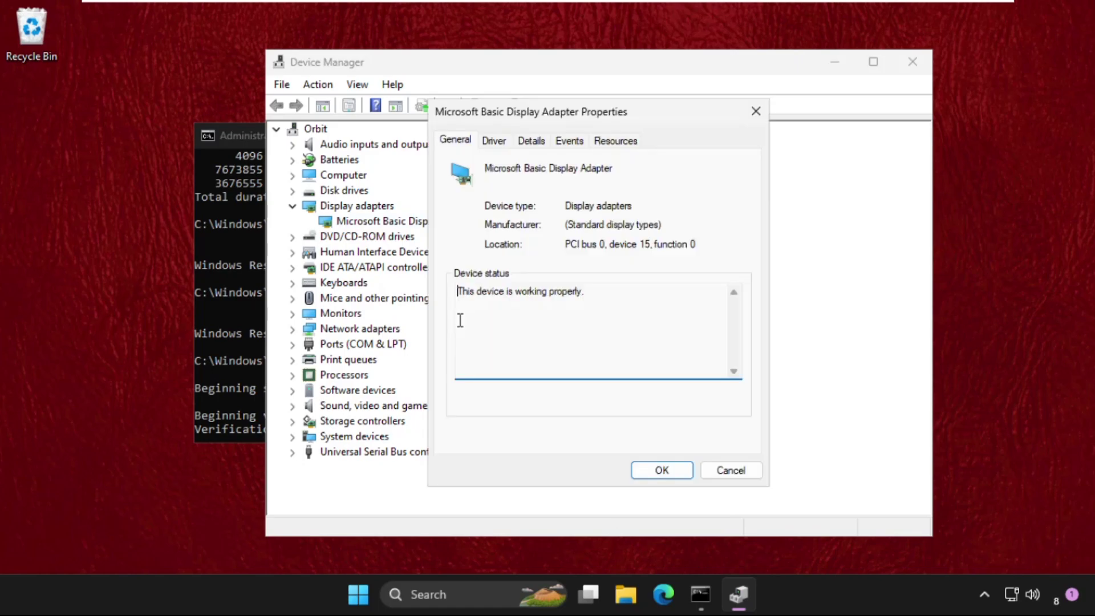
drag(526, 115, 653, 116)
click(629, 147)
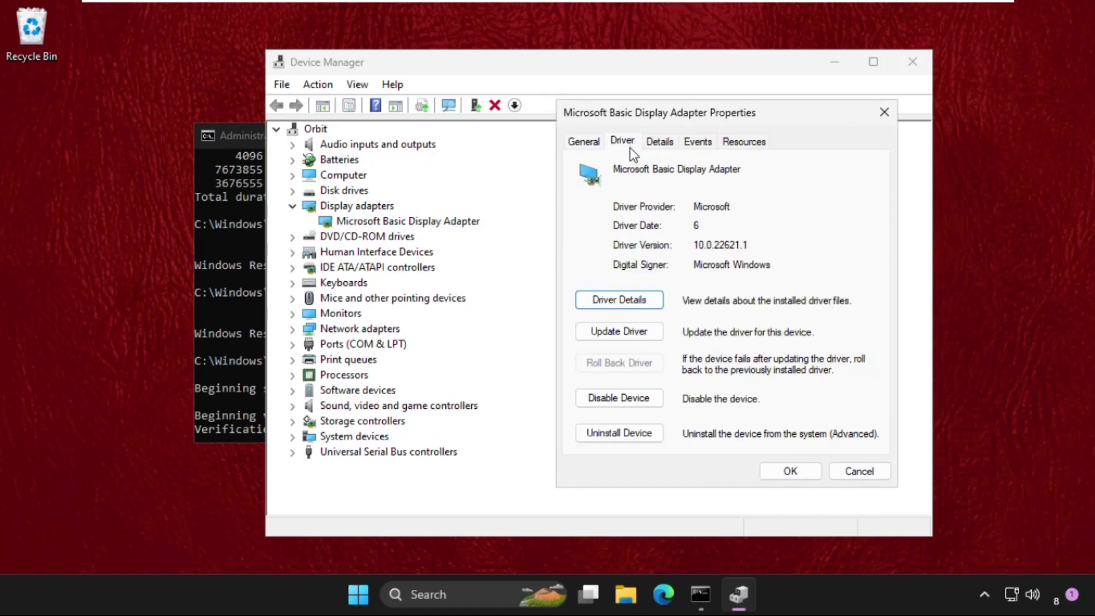
click(620, 332)
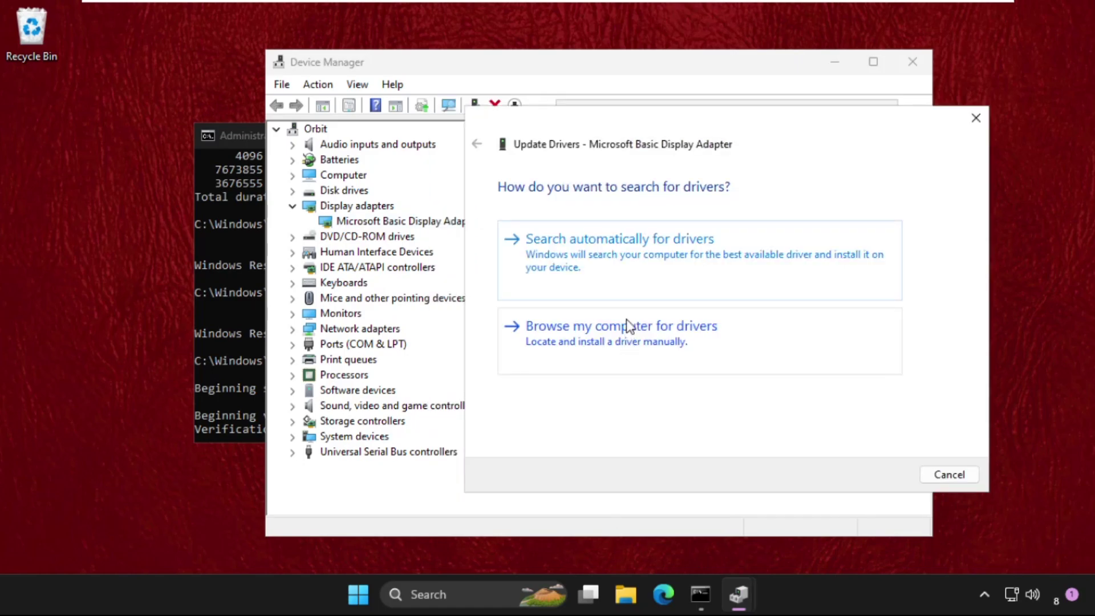
drag(619, 150, 364, 144)
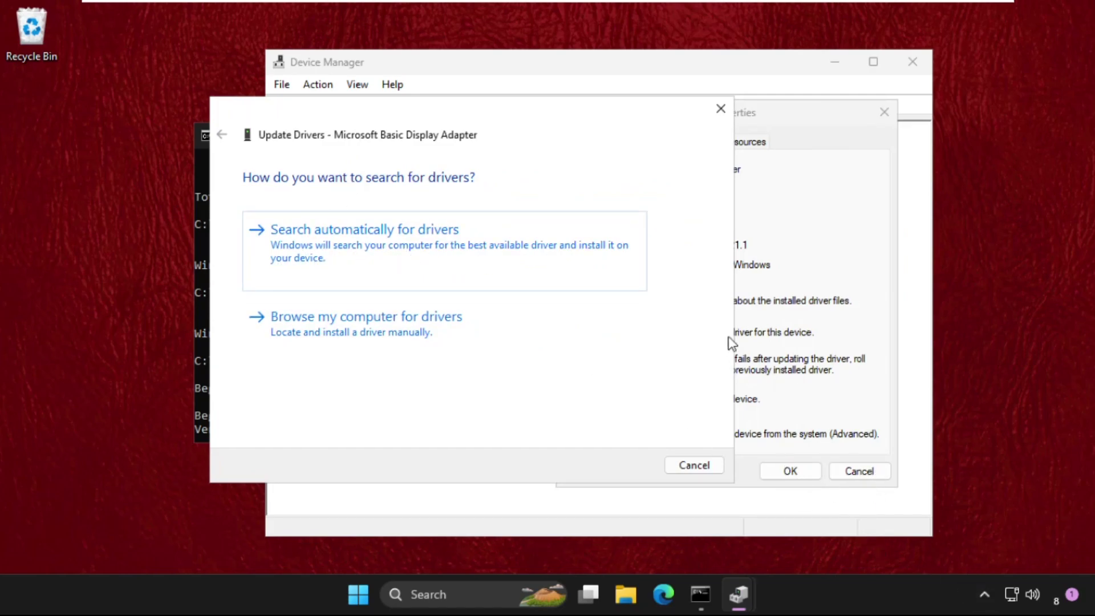
click(405, 263)
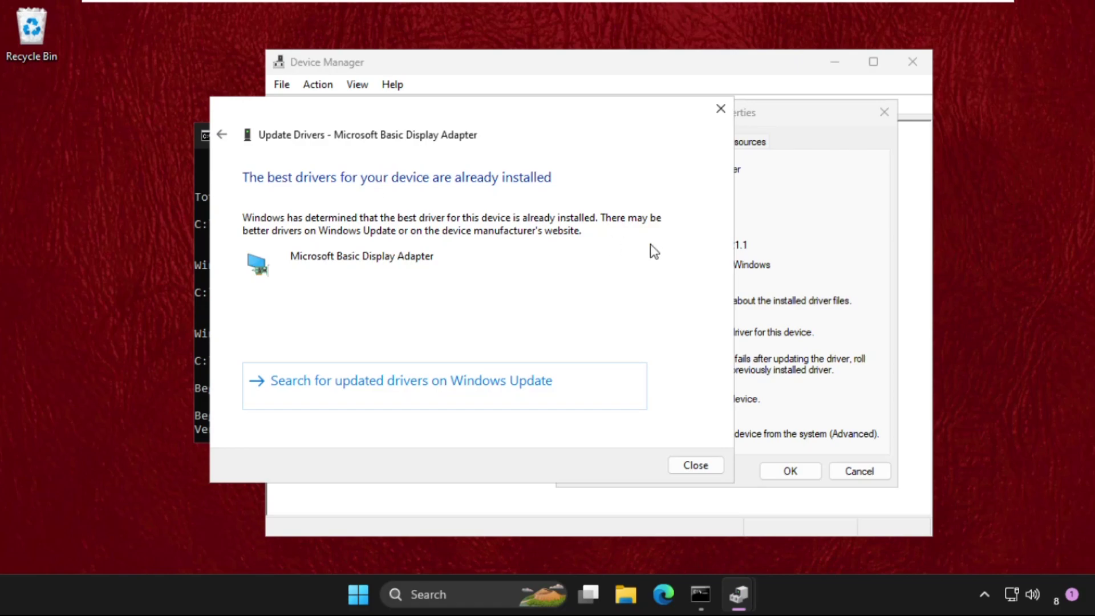
click(726, 108)
Run an automatic driver search for the Generic Monitor under Monitors, finding the best driver installed
click(893, 114)
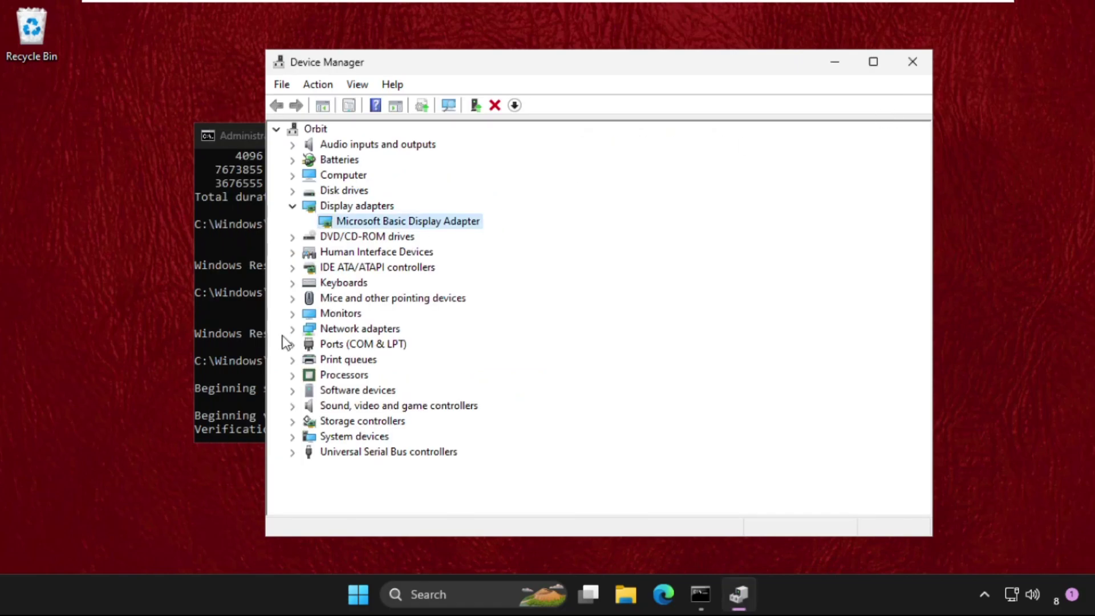
click(292, 313)
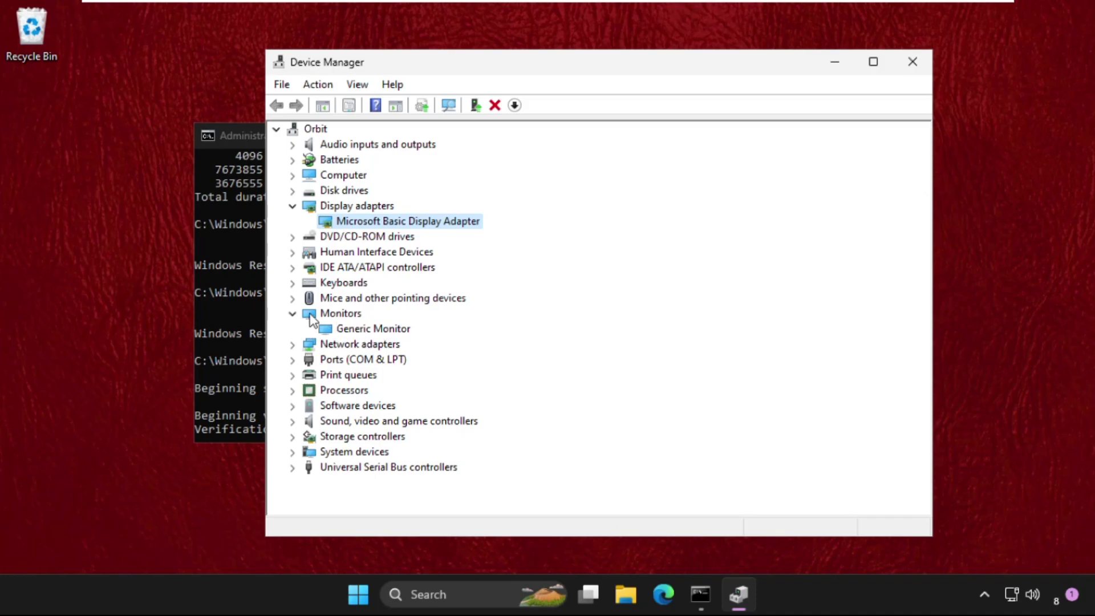
right_click(370, 330)
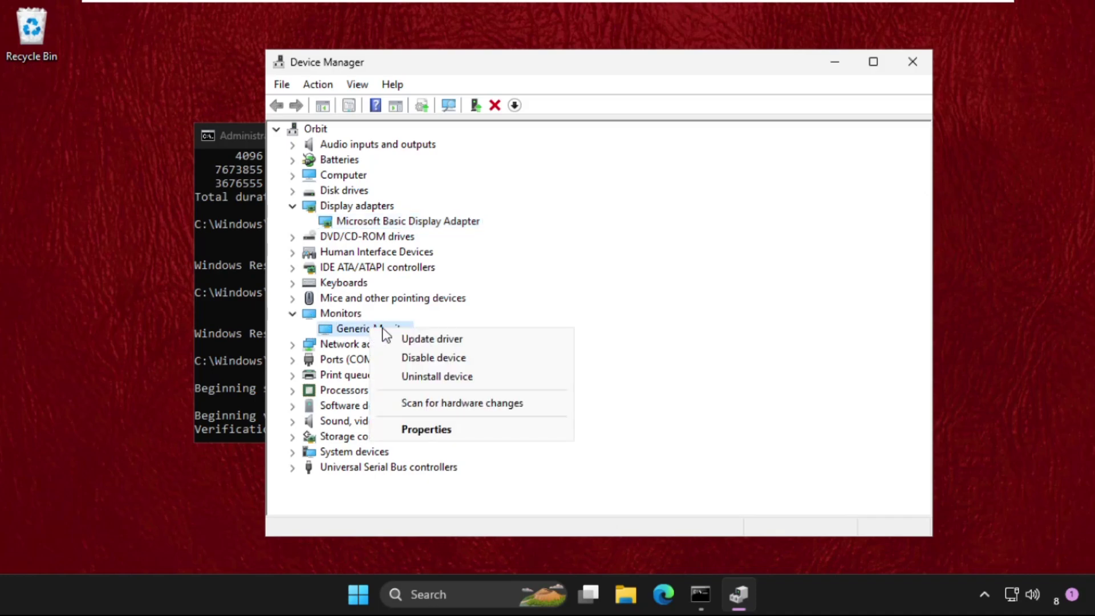
click(438, 431)
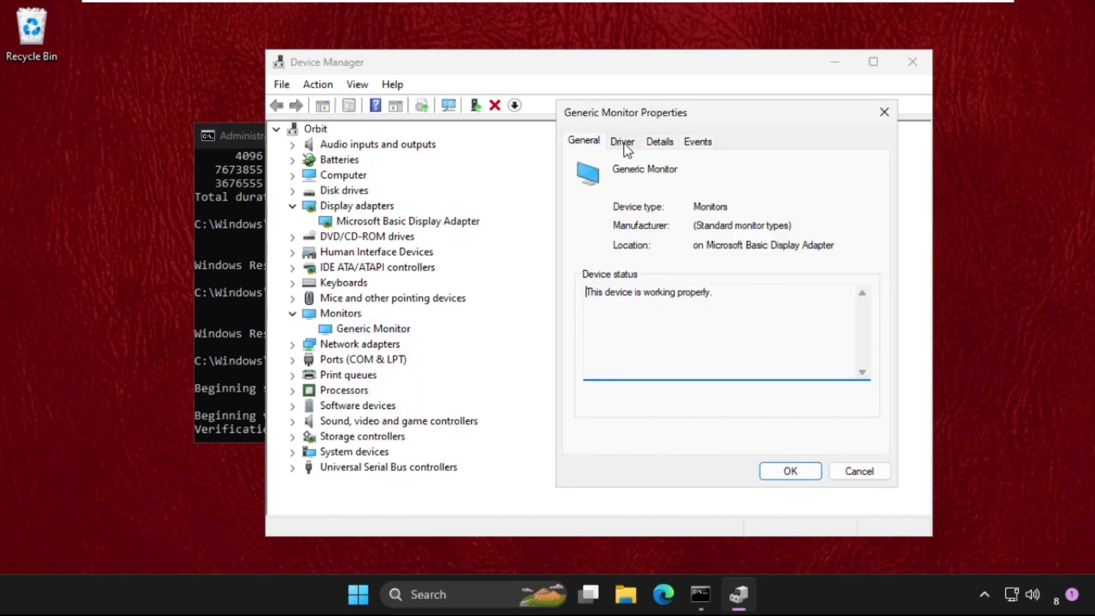
click(624, 146)
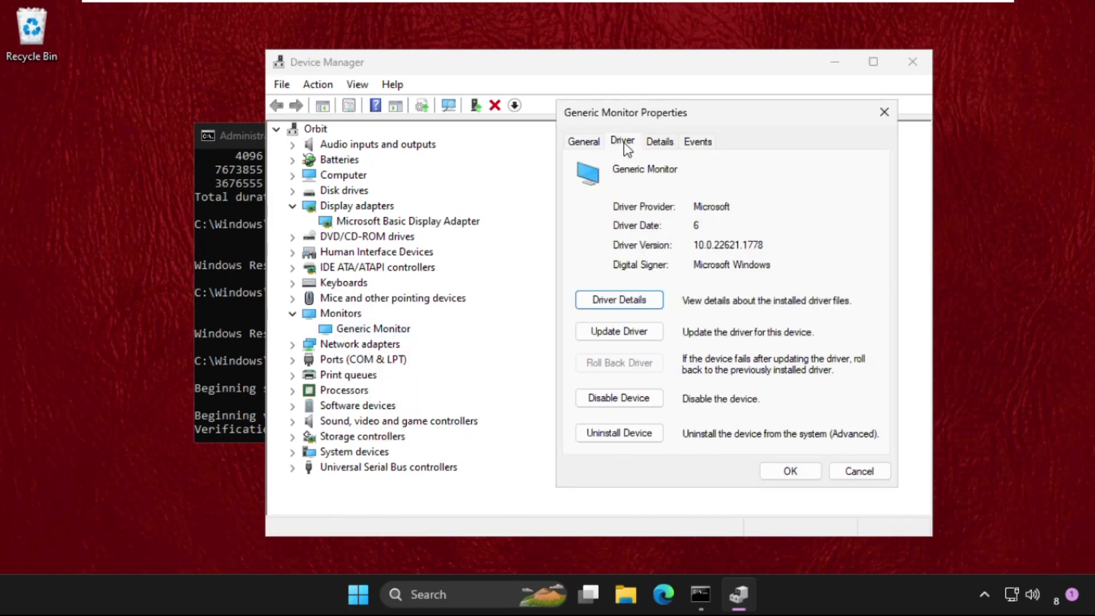
click(621, 332)
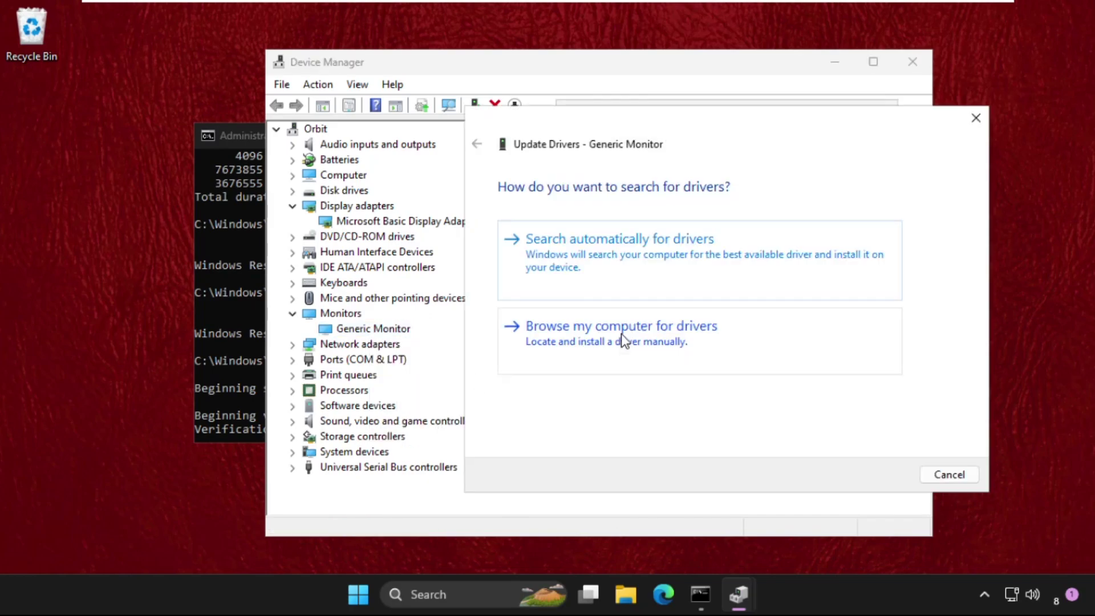
click(604, 260)
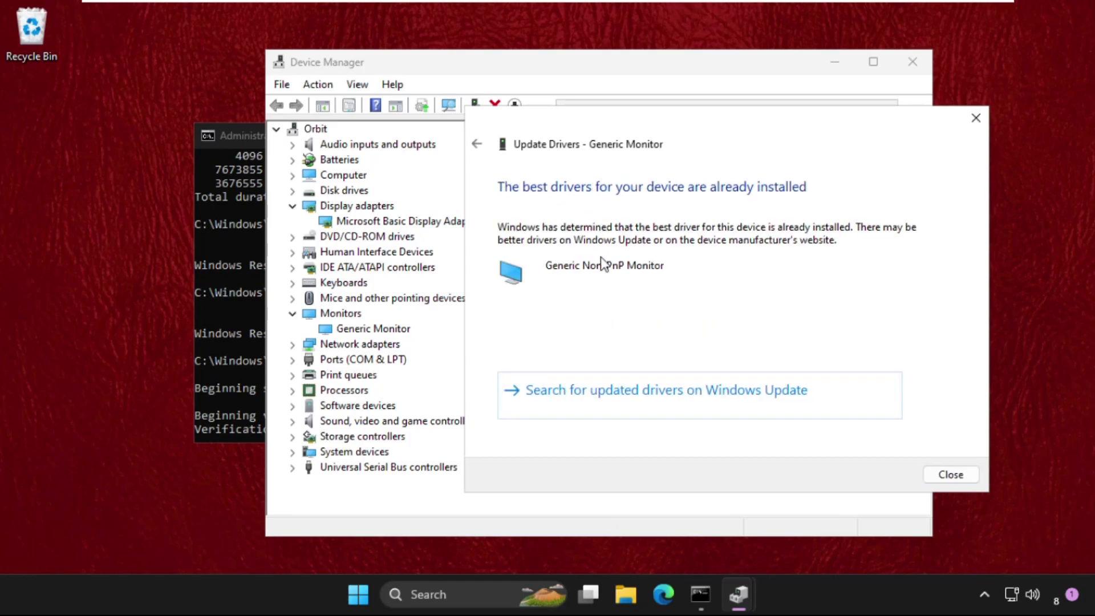
click(976, 118)
Close the monitor properties and Device Manager, then show the Start menu's power options
click(891, 108)
click(912, 61)
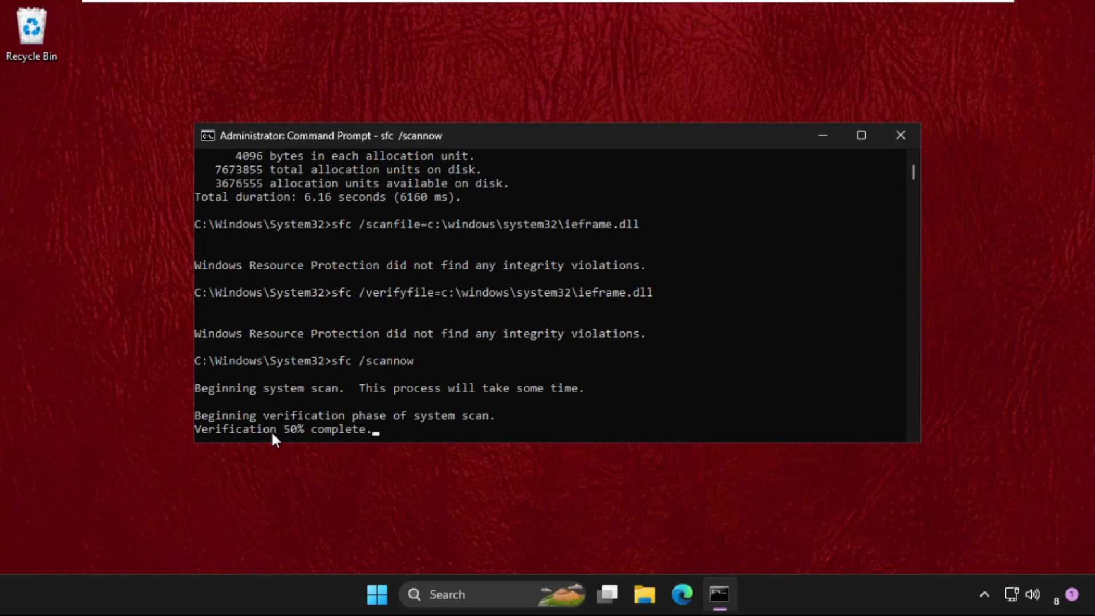
click(384, 595)
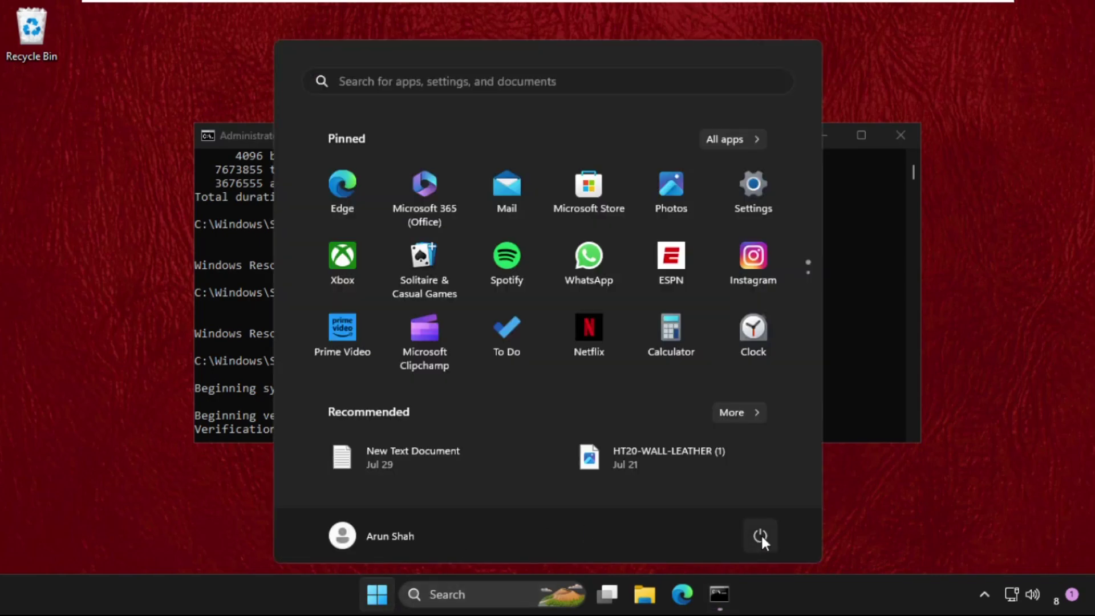
click(762, 534)
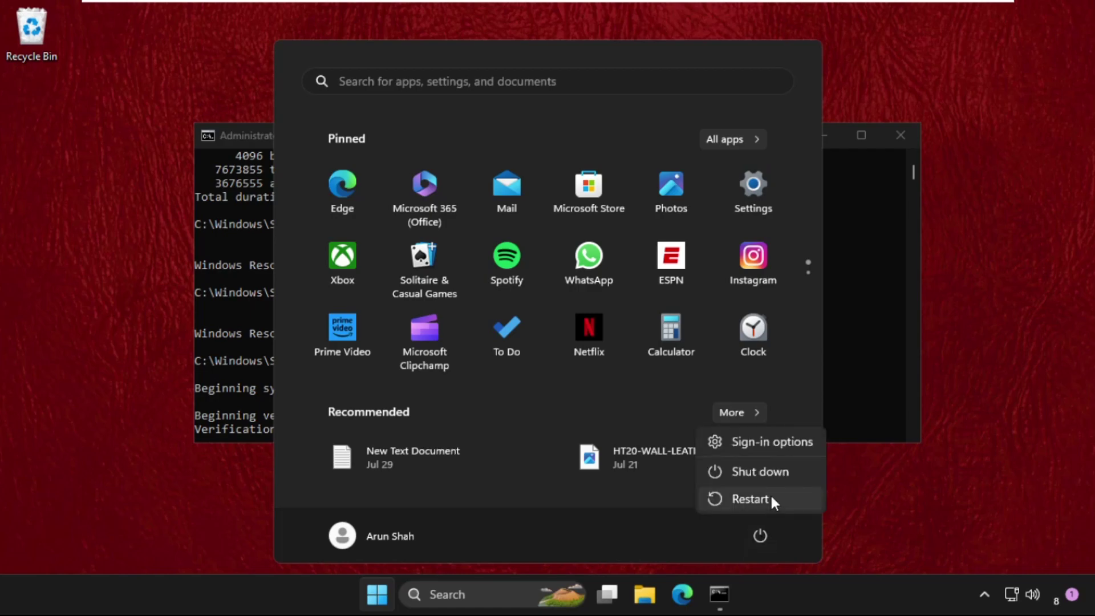